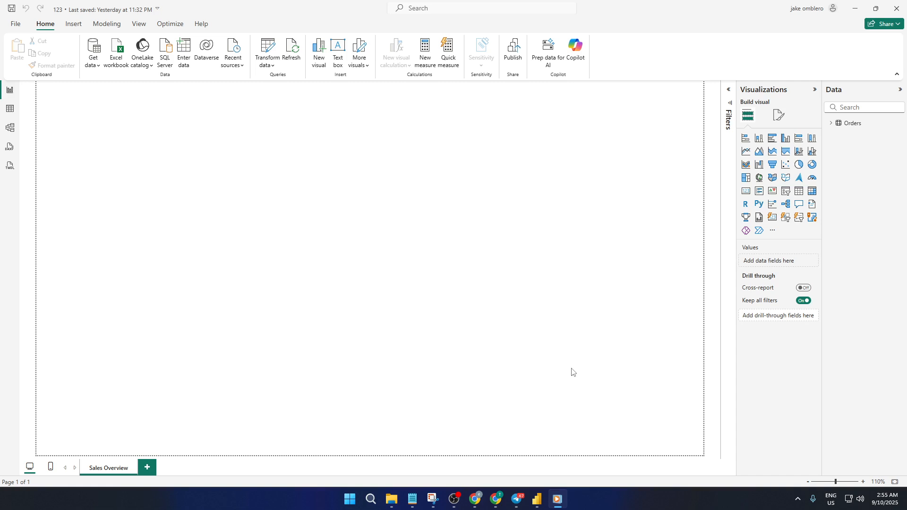
Show the Orders table's data and open it in Power Query Editor for transformation.
click(22, 114)
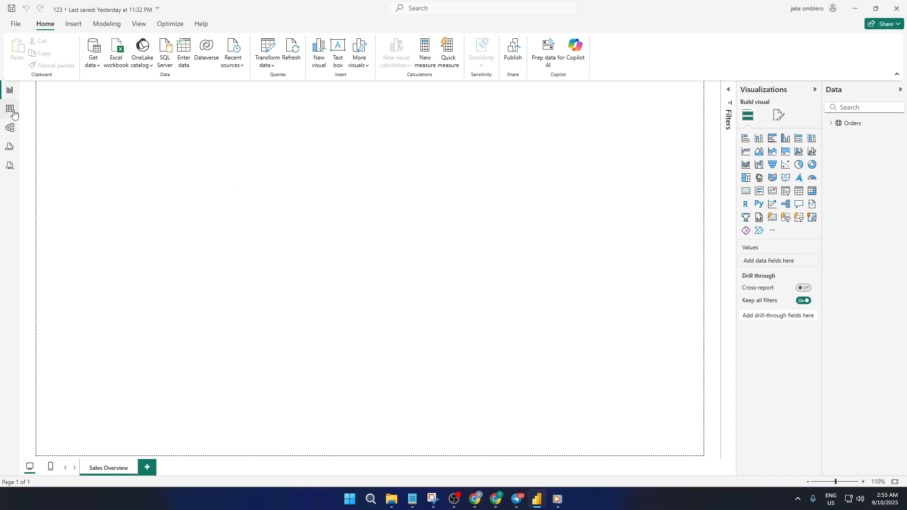
click(13, 114)
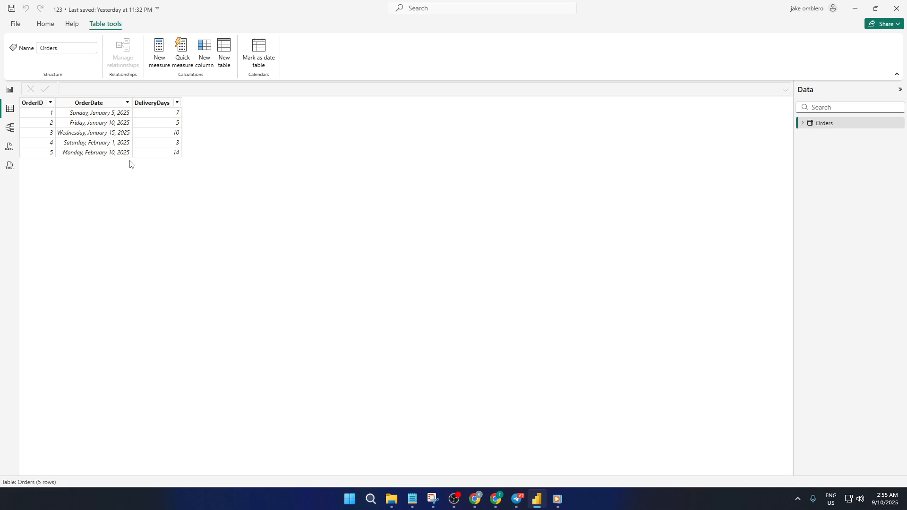
click(42, 22)
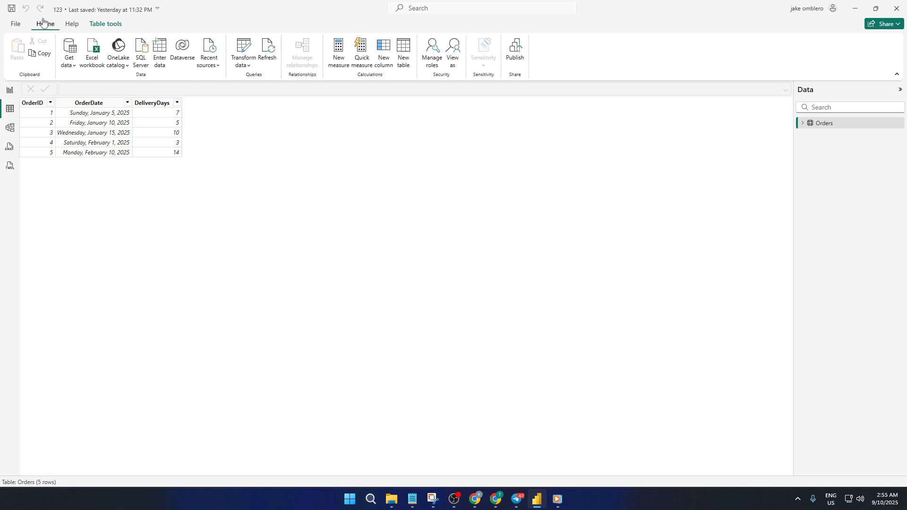
click(242, 44)
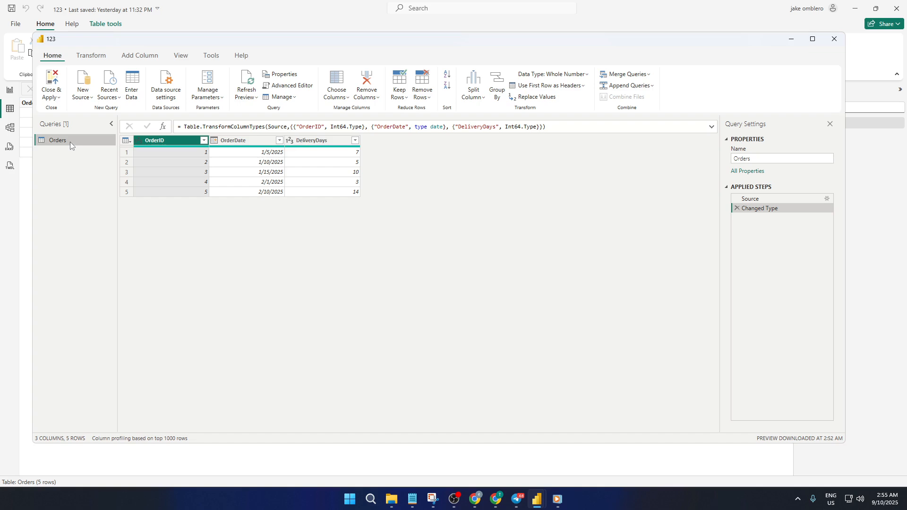
Start a custom column in the Orders query and name it EstimatedDelivery.
click(136, 57)
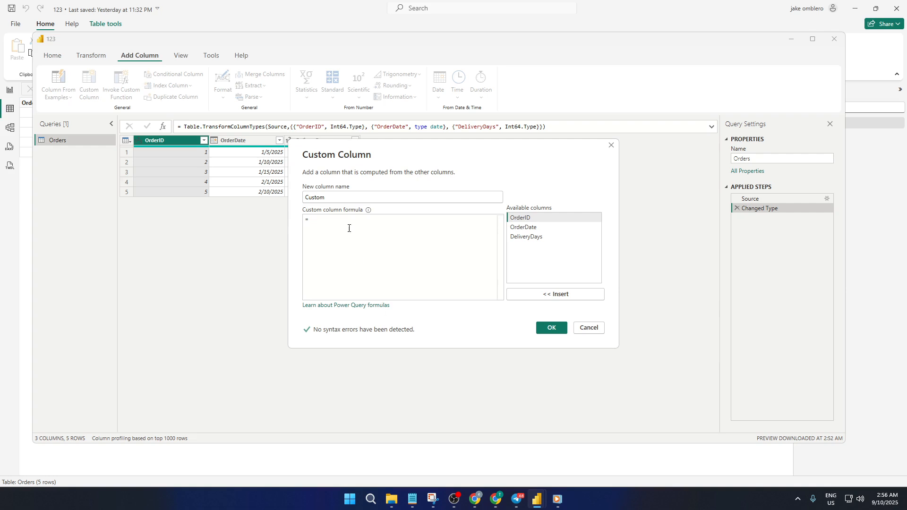
double_click(322, 195)
text(Es)
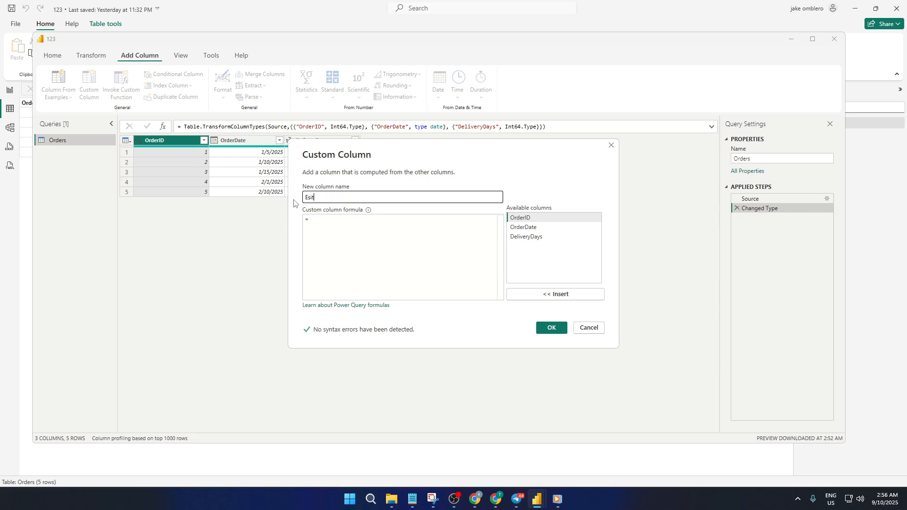
text(timatedDelivery)
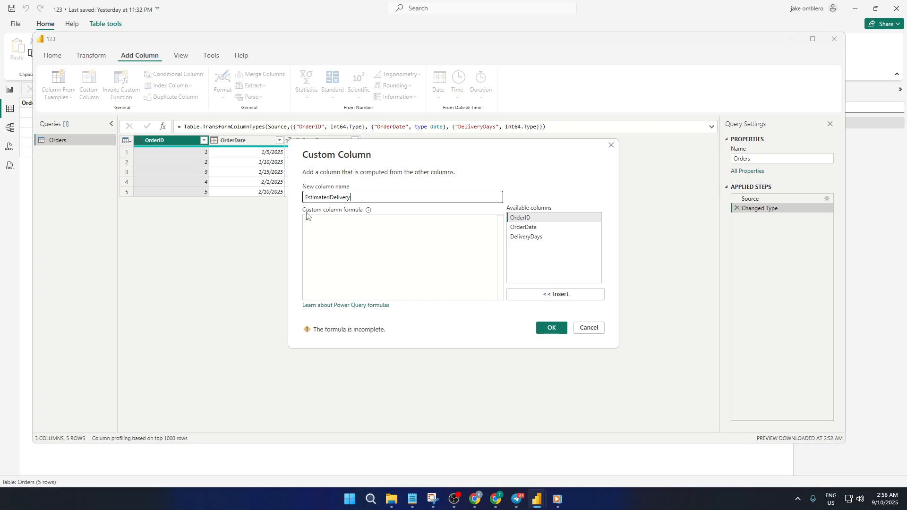
Copy the add-days formula from Notepad and create the EstimatedDelivery column as Date.AddDays([OrderDate], [DeliveryDays]) with a single leading equals sign.
click(415, 499)
click(638, 173)
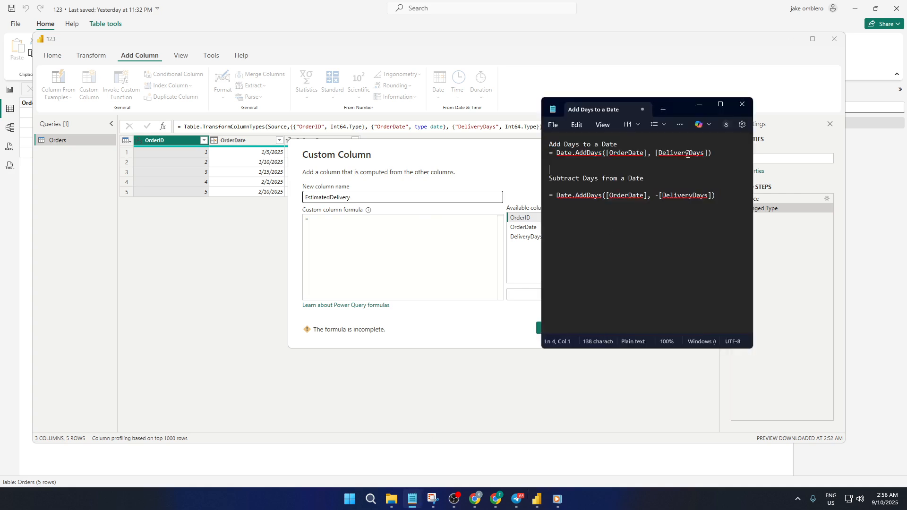
drag(716, 155, 548, 156)
key(ctrl+c)
click(398, 222)
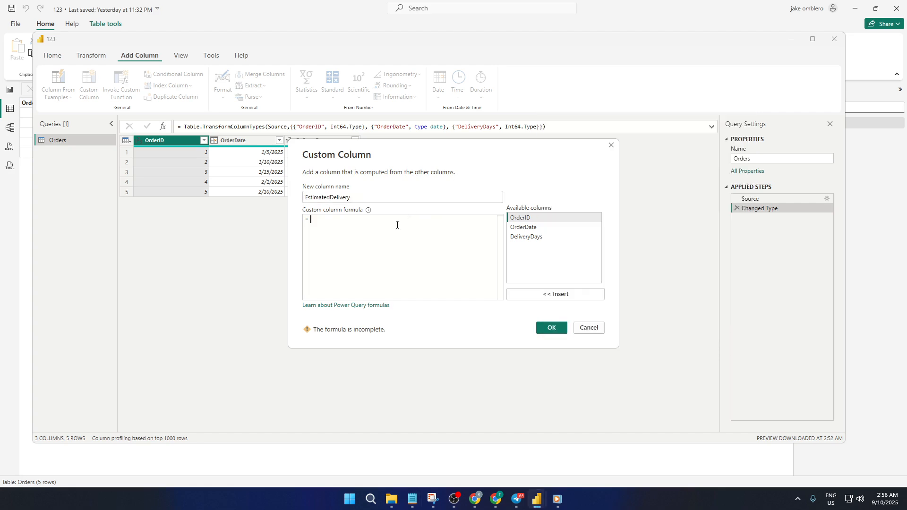
key(ctrl+v)
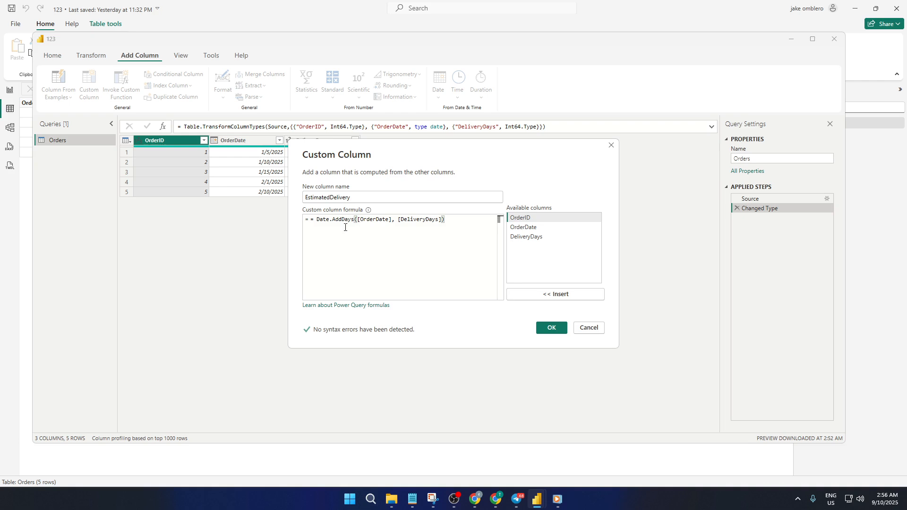
click(313, 220)
key(BackSpace)
key(BackSpace)
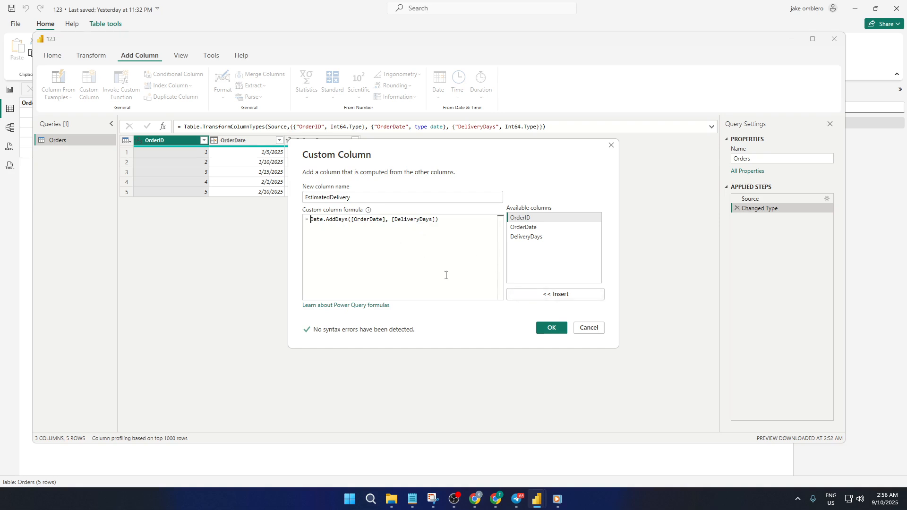
click(552, 328)
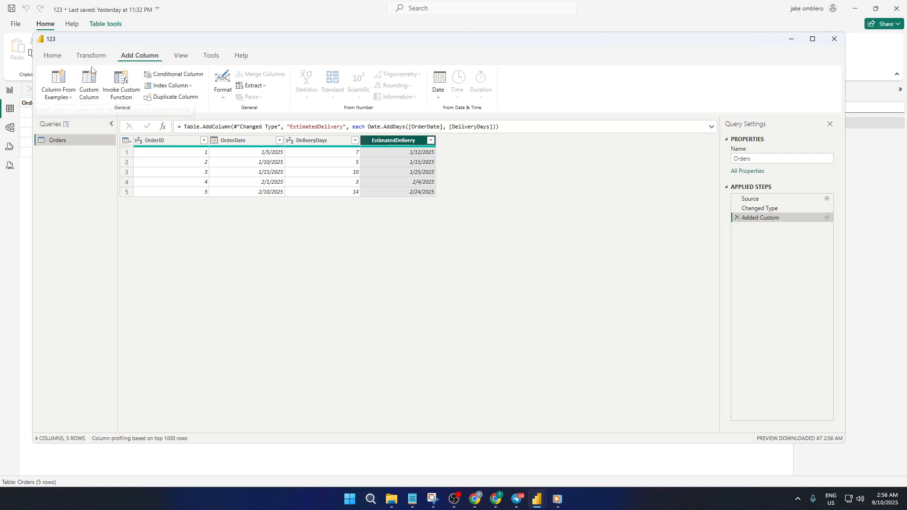
Start another custom column in the Orders query and name it StartPlanning.
click(90, 87)
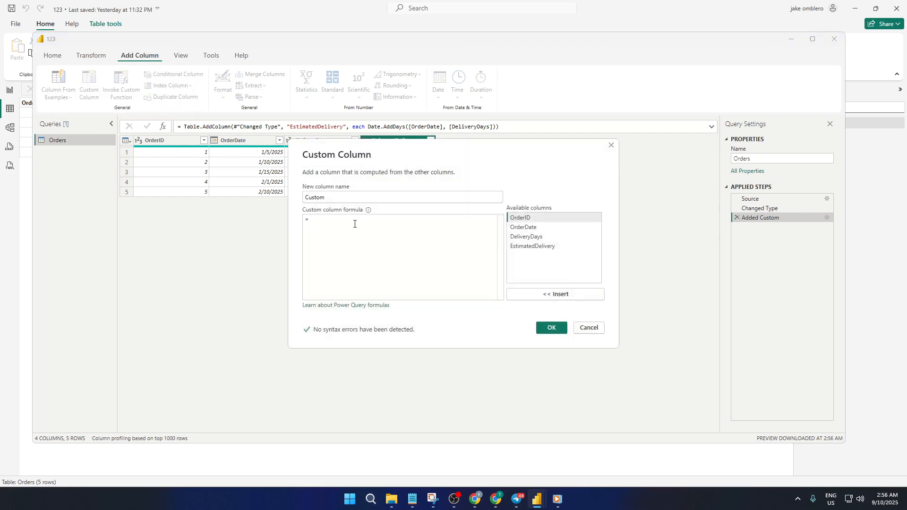
click(363, 197)
key(ctrl+a)
text(Star)
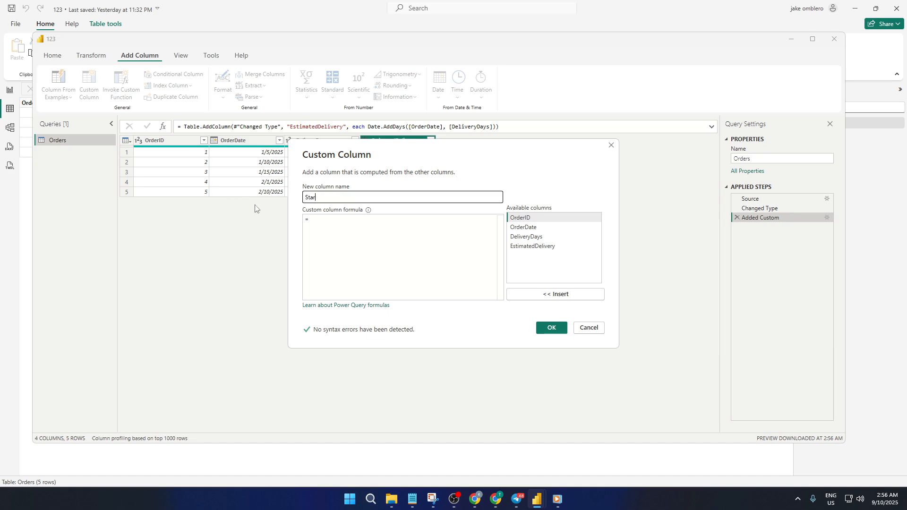
text(tPlanning)
click(349, 228)
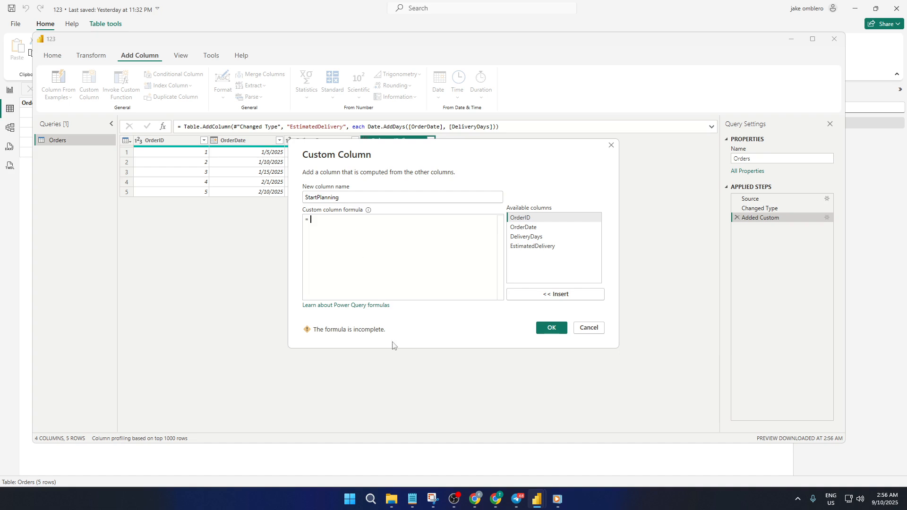
Create the StartPlanning column with Notepad's subtract-days formula, Date.AddDays([OrderDate], -[DeliveryDays]), and close Power Query Editor, applying the changes.
click(413, 498)
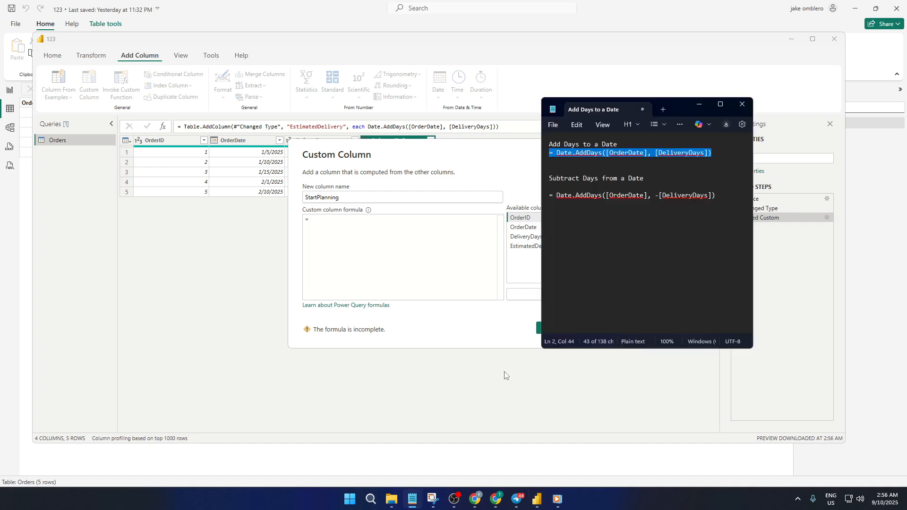
click(615, 237)
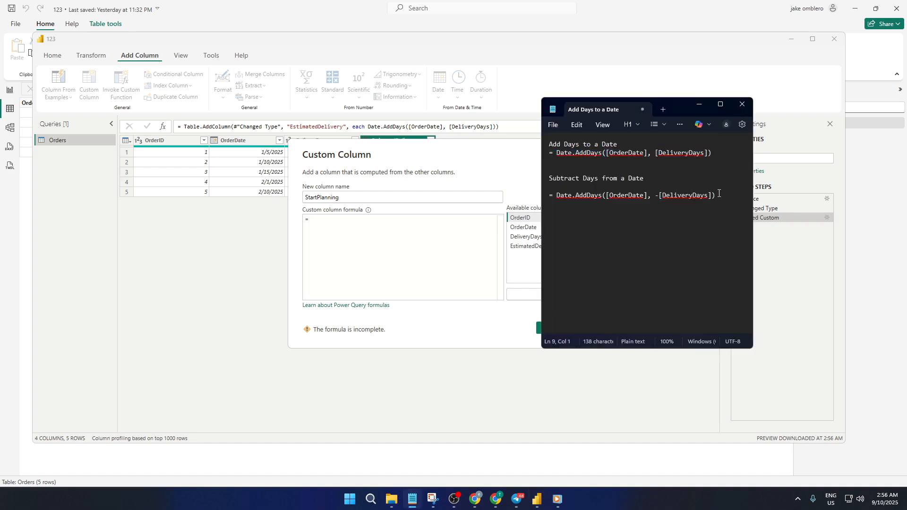
drag(720, 195, 556, 193)
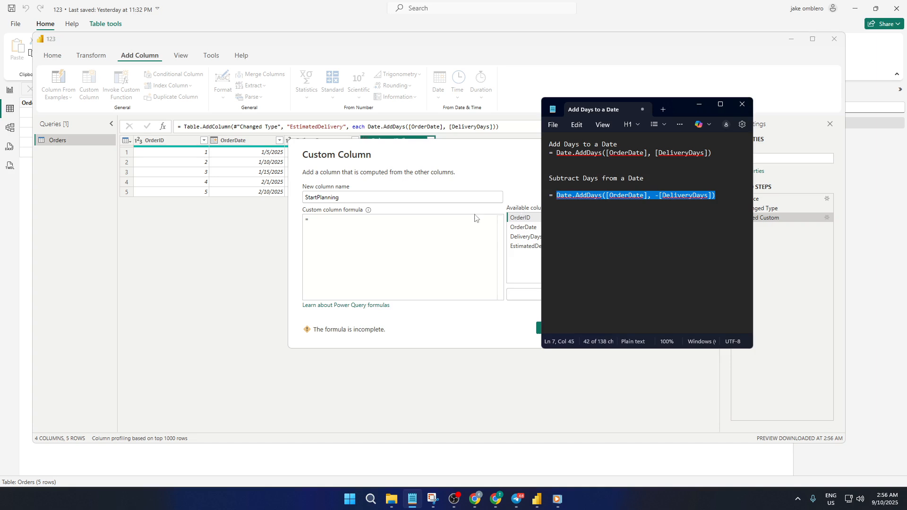
click(423, 219)
key(ctrl+v)
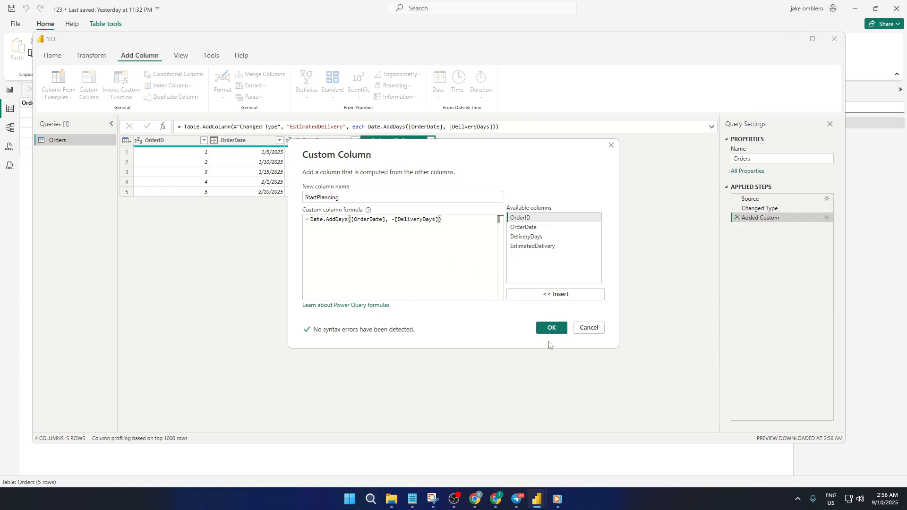
click(552, 328)
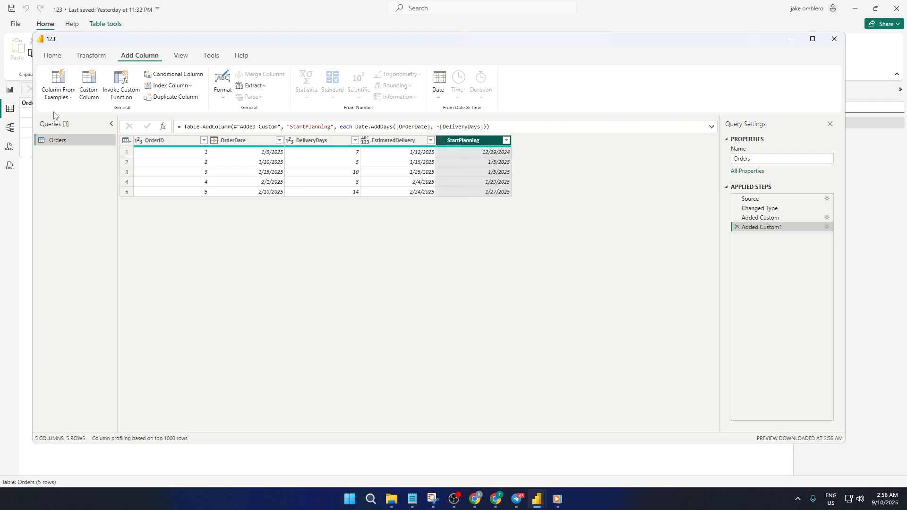
click(53, 55)
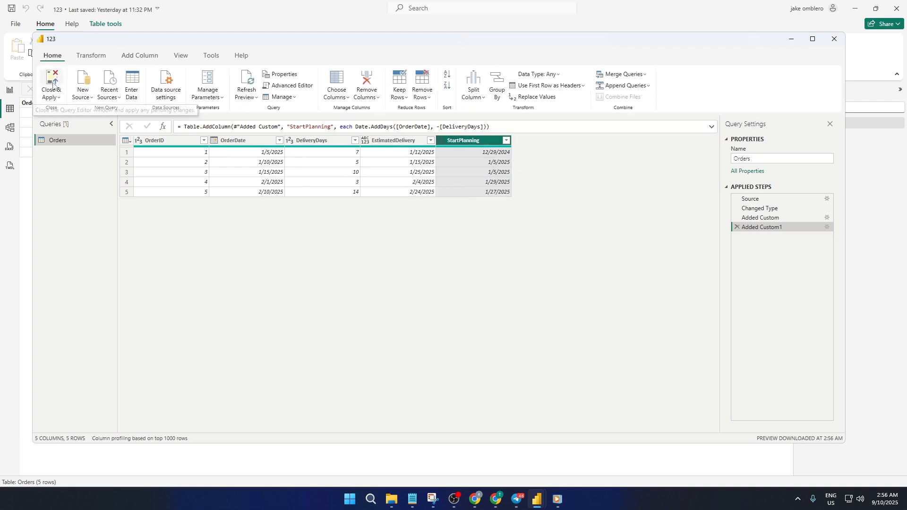
click(50, 82)
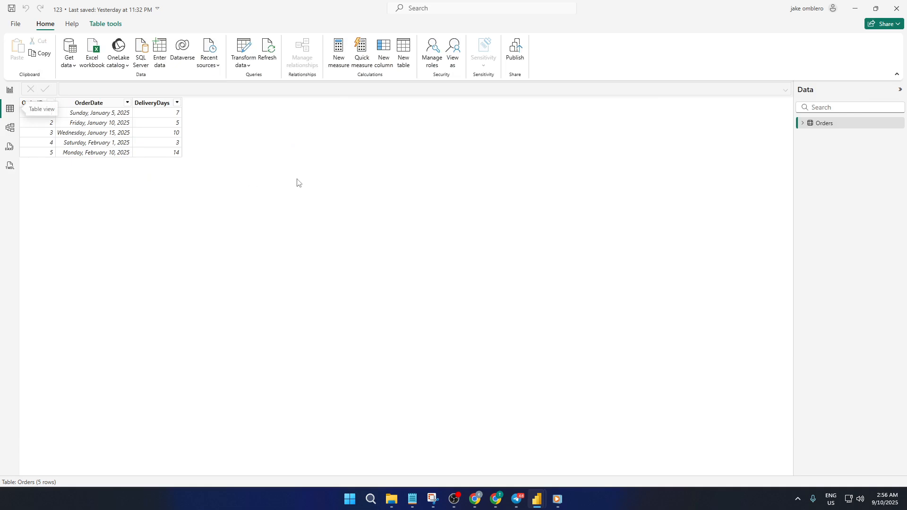